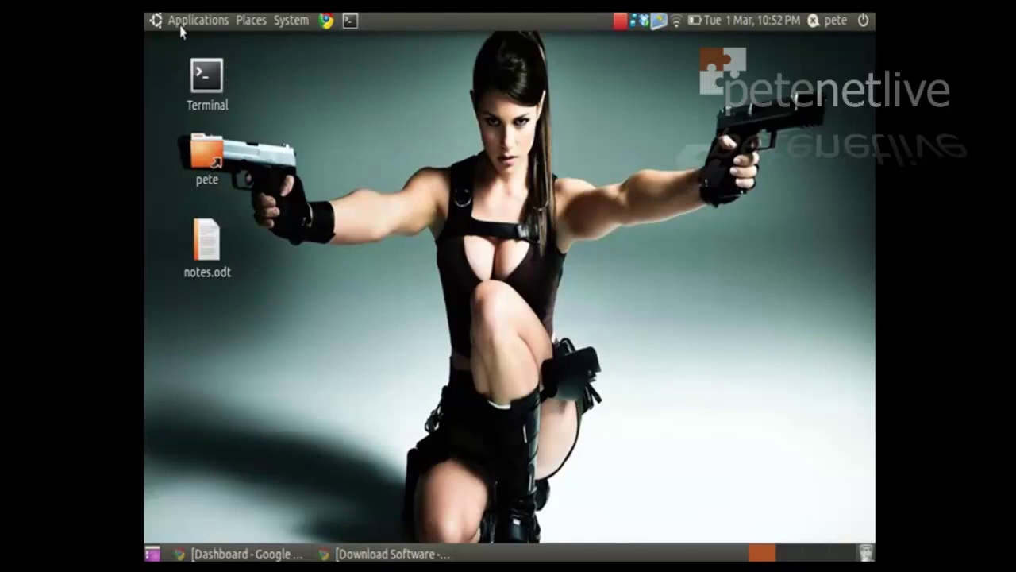
Open the Ubuntu Applications menu to reach the Internet applications list.
click(191, 20)
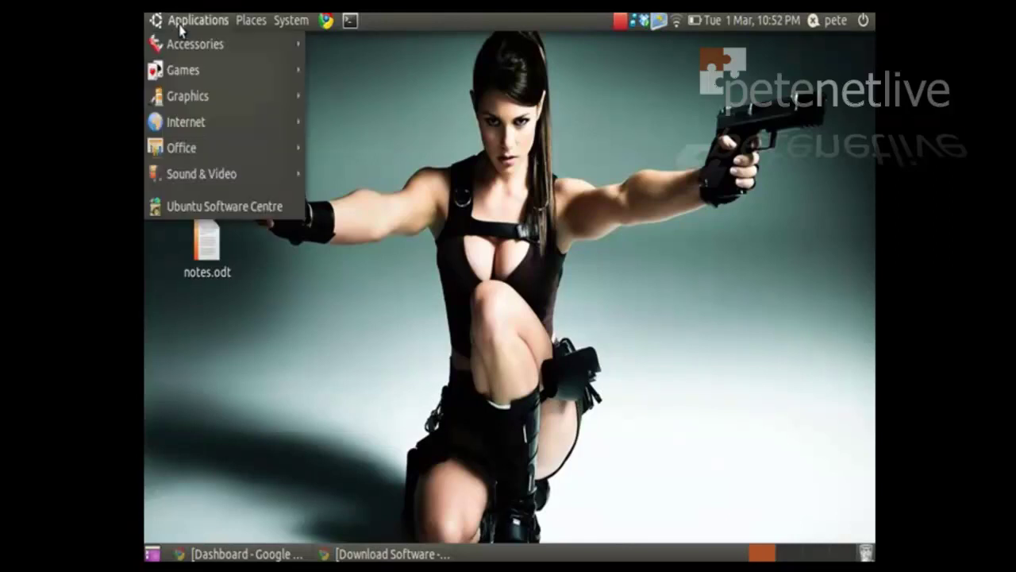
Launch Cisco AnyConnect VPN Client and attempt a login with the group password; the connection fails.
mouse_move(204, 120)
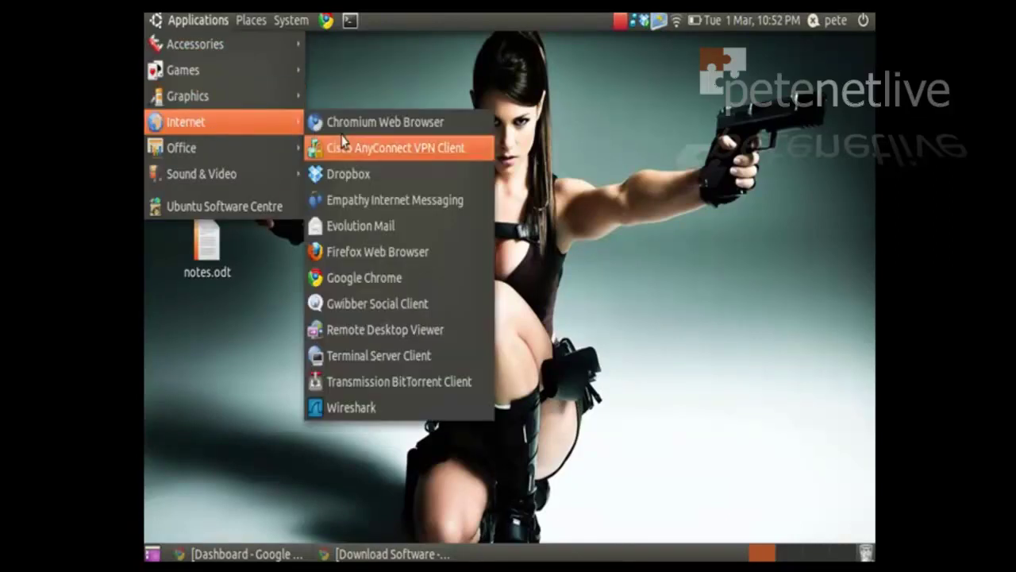
click(342, 143)
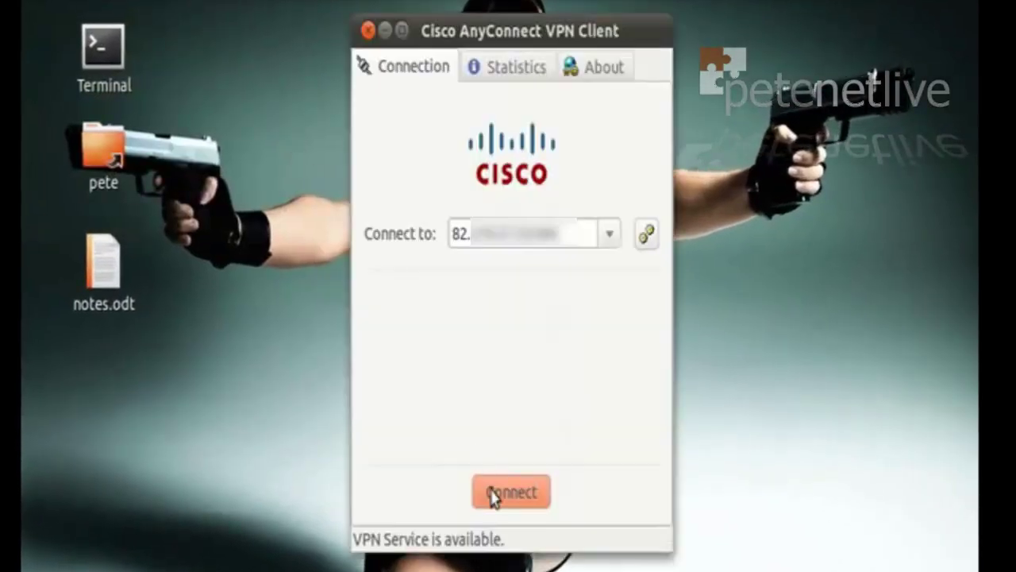
click(496, 495)
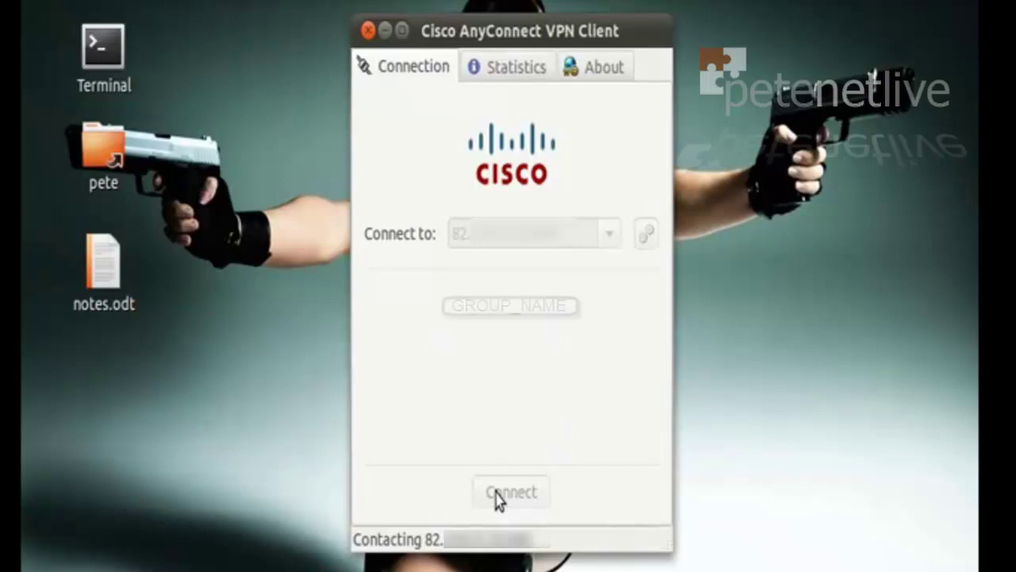
text(••••••••)
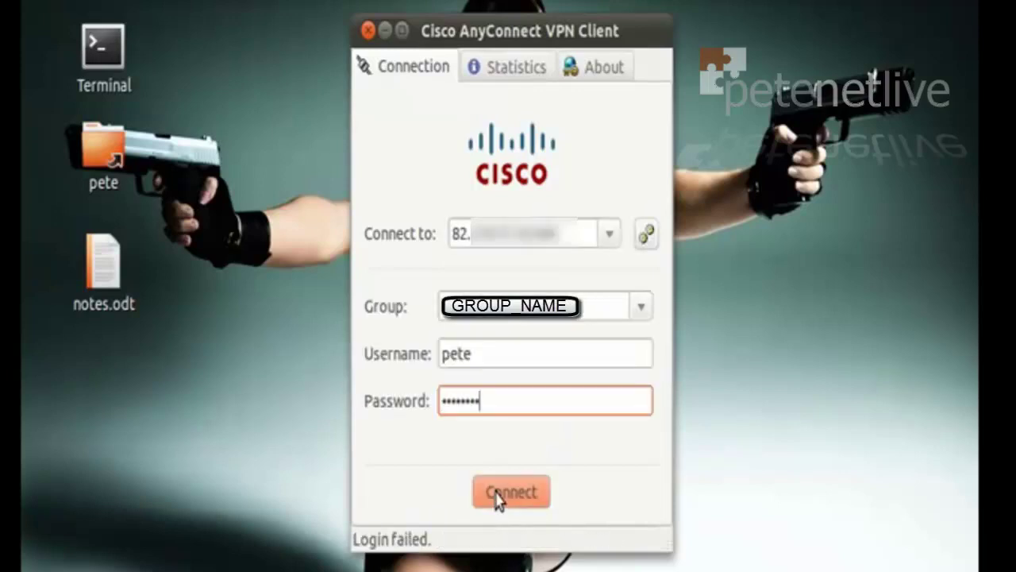
click(495, 495)
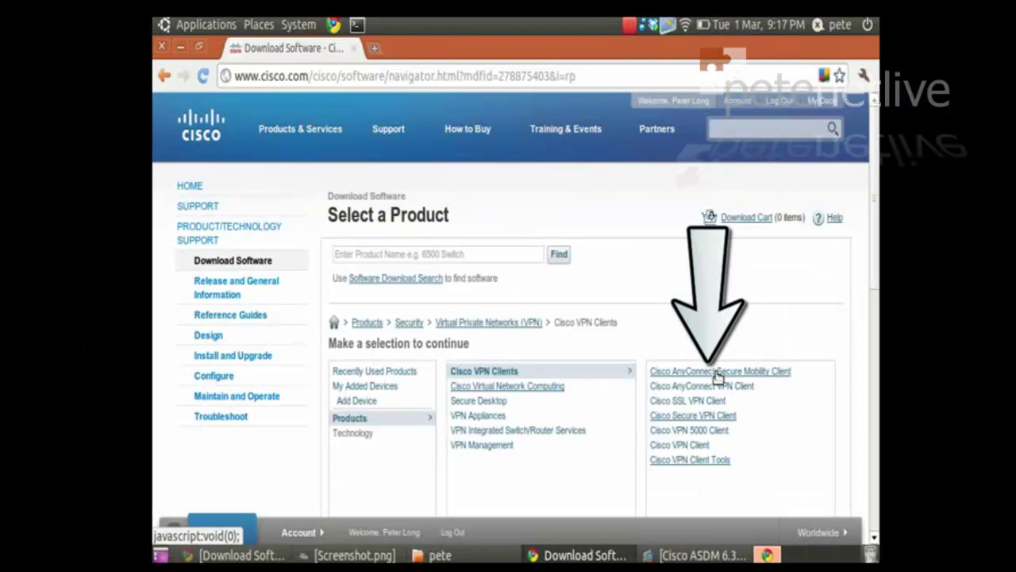
Add the release 2.5.2019 Linux web-deploy package anyconnect-linux-2.5.2019-k9.pkg (6539.52 KB) to the cart.
click(718, 373)
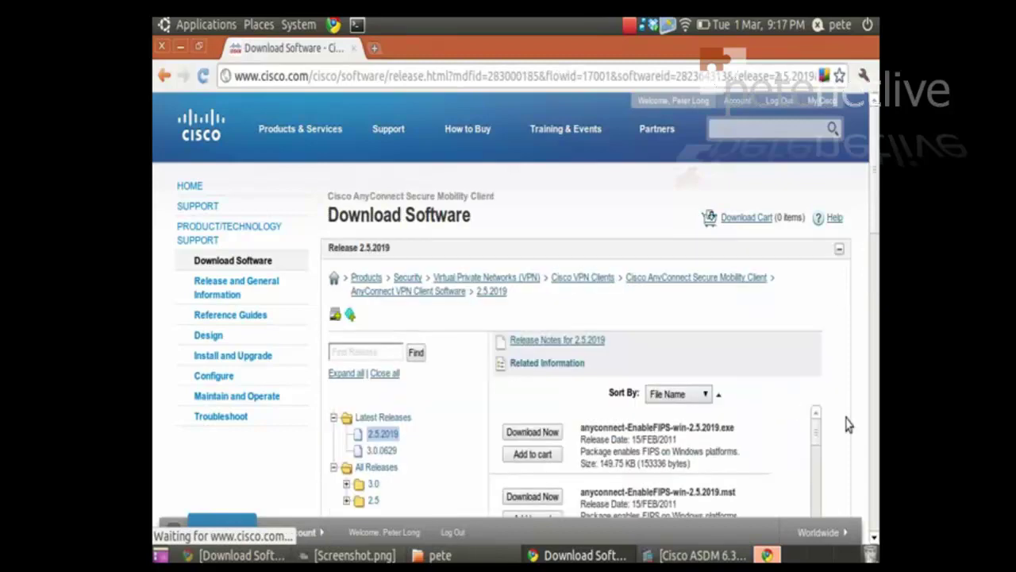
scroll(869, 221, down, 5)
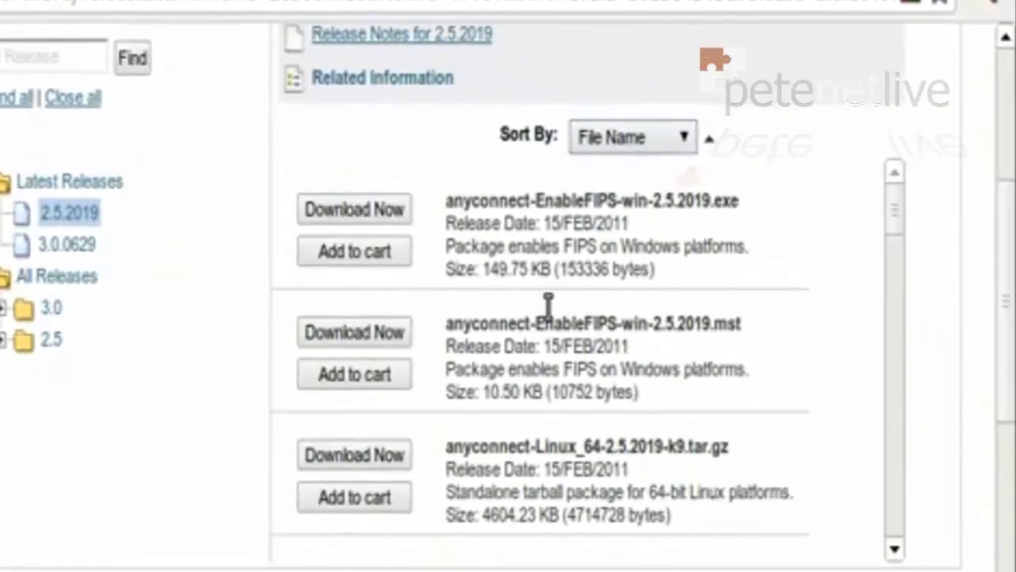
click(894, 548)
click(894, 549)
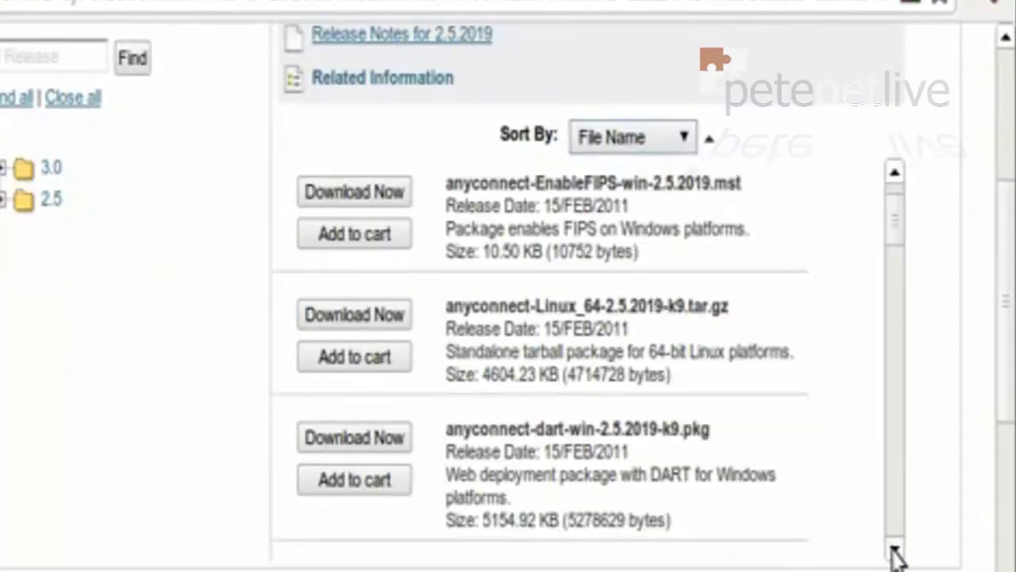
click(894, 549)
click(894, 550)
click(894, 550)
click(894, 549)
click(894, 550)
click(894, 549)
click(894, 550)
click(894, 549)
click(894, 550)
click(894, 549)
click(894, 550)
click(894, 549)
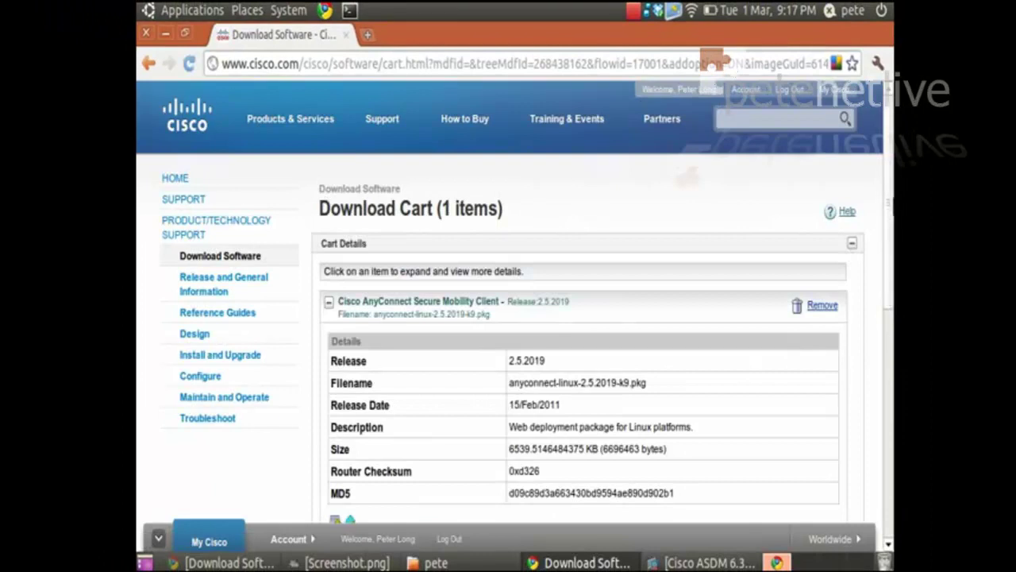
Proceed with the cart, accept the EULA, and download anyconnect-linux-2.5.2019-k9.pkg (6.4 MB).
drag(890, 209, 882, 310)
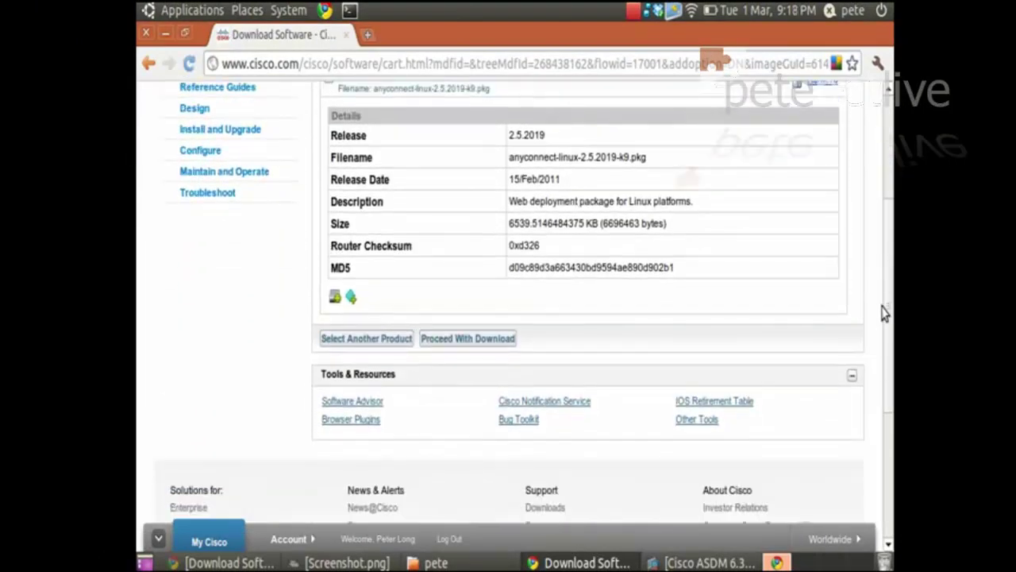
click(438, 339)
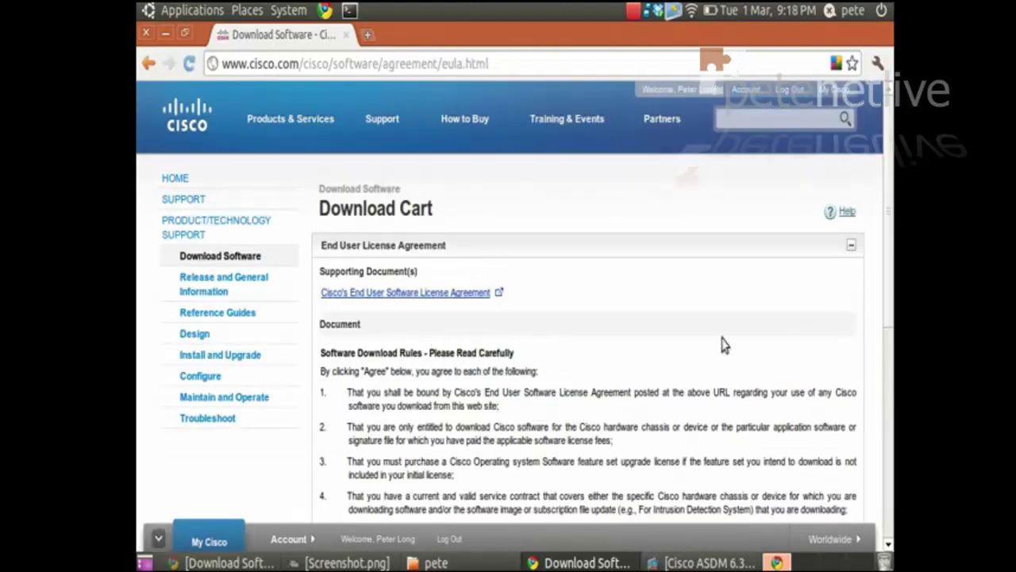
drag(891, 264, 878, 392)
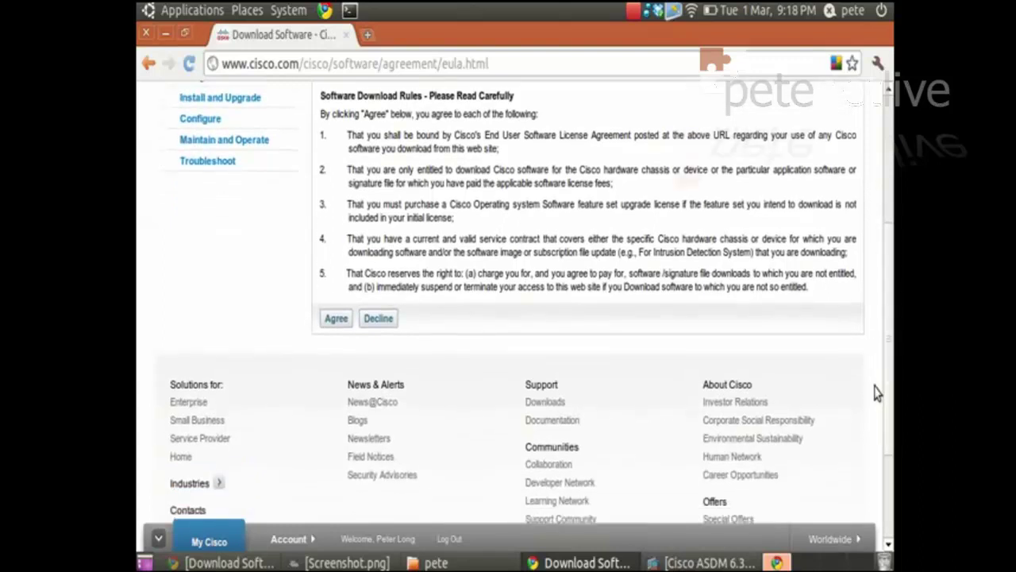
click(335, 318)
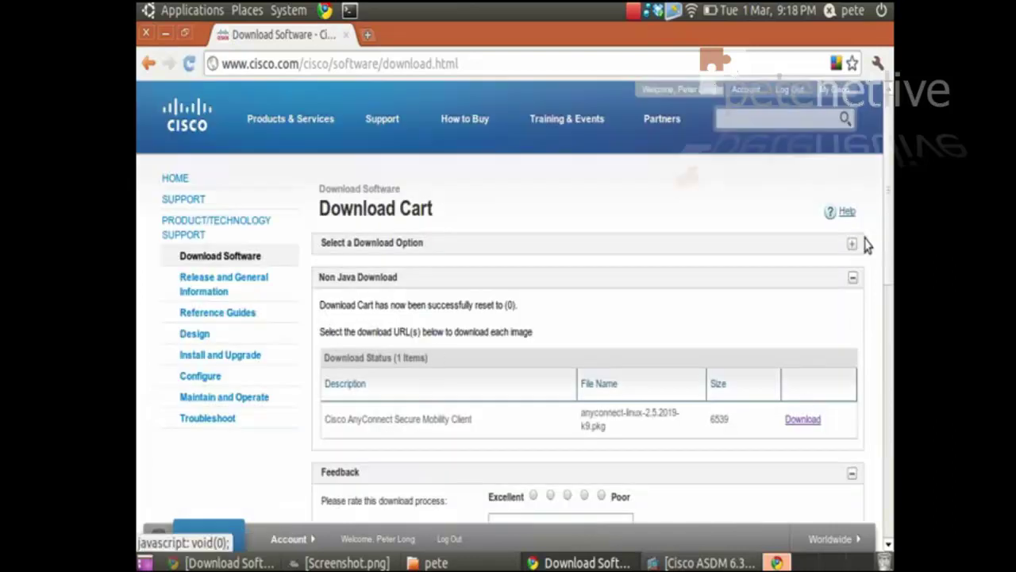
drag(889, 227, 885, 295)
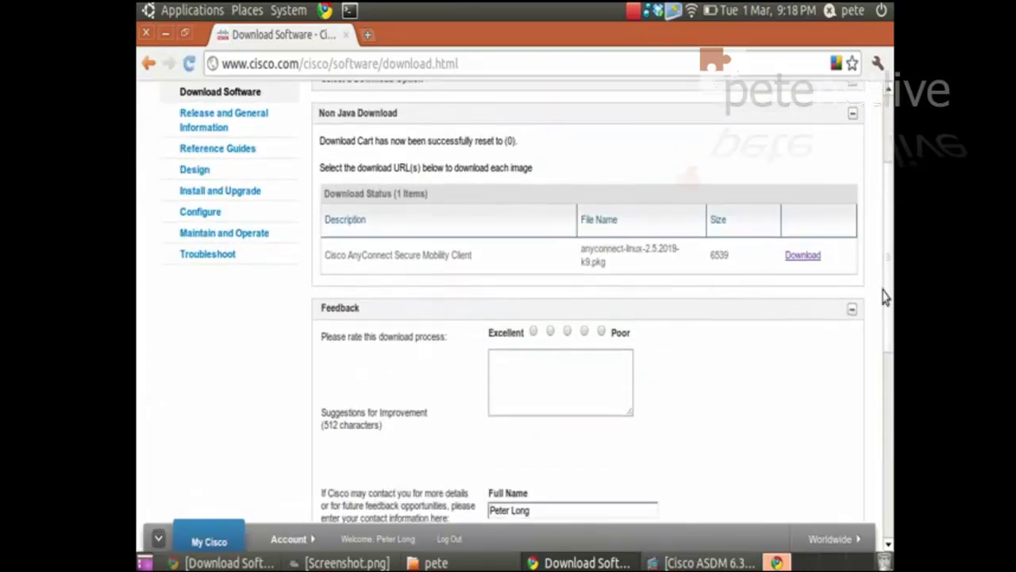
click(800, 259)
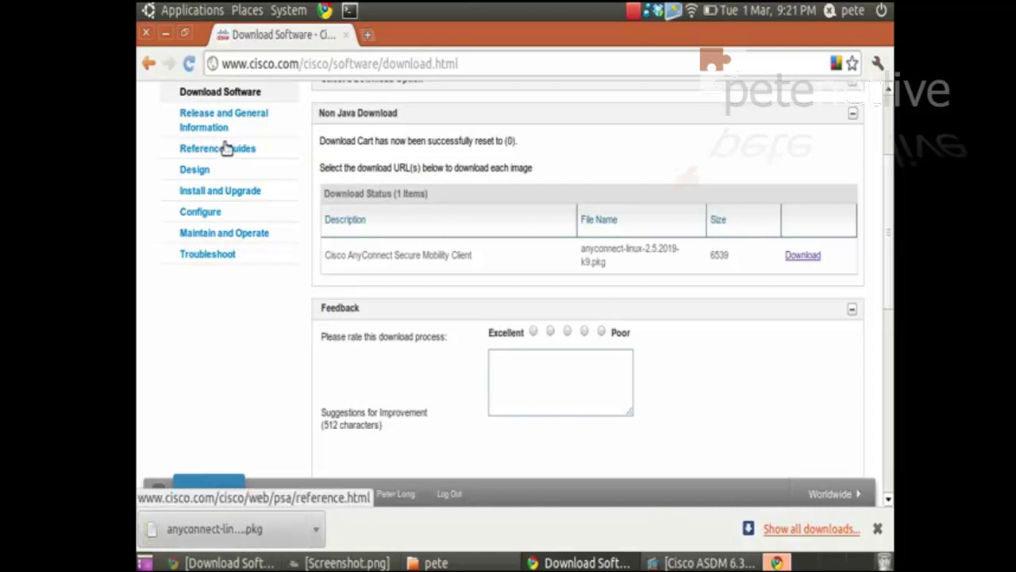
Confirm the package sits in Nautilus's Downloads folder, then switch to the Cisco ASDM Home dashboard.
click(166, 37)
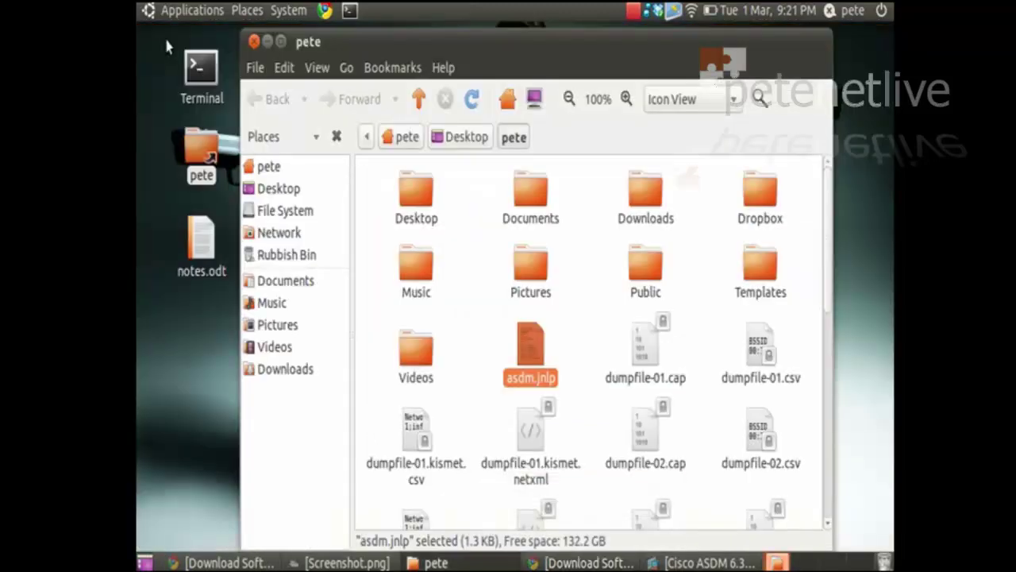
double_click(638, 193)
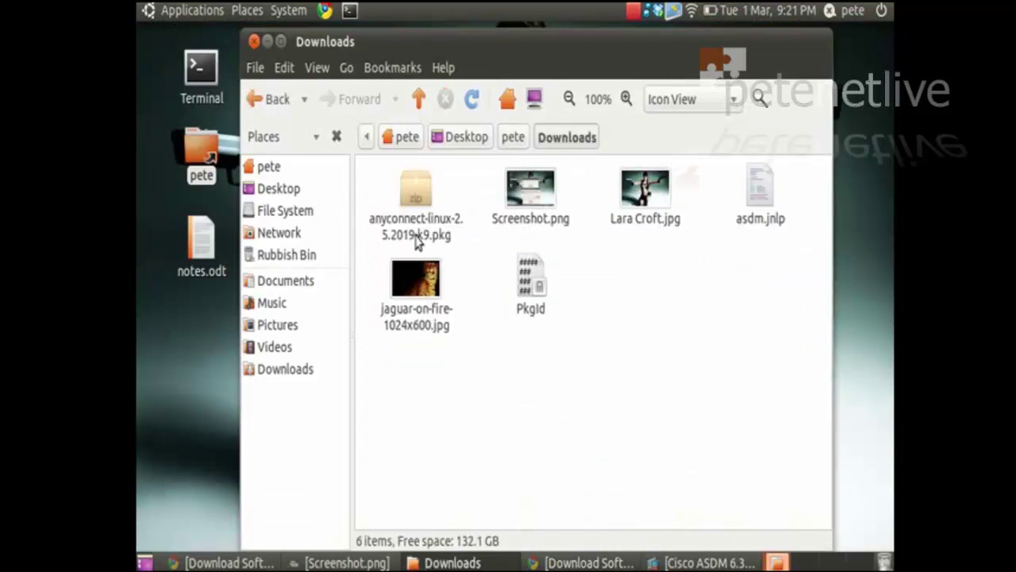
click(679, 562)
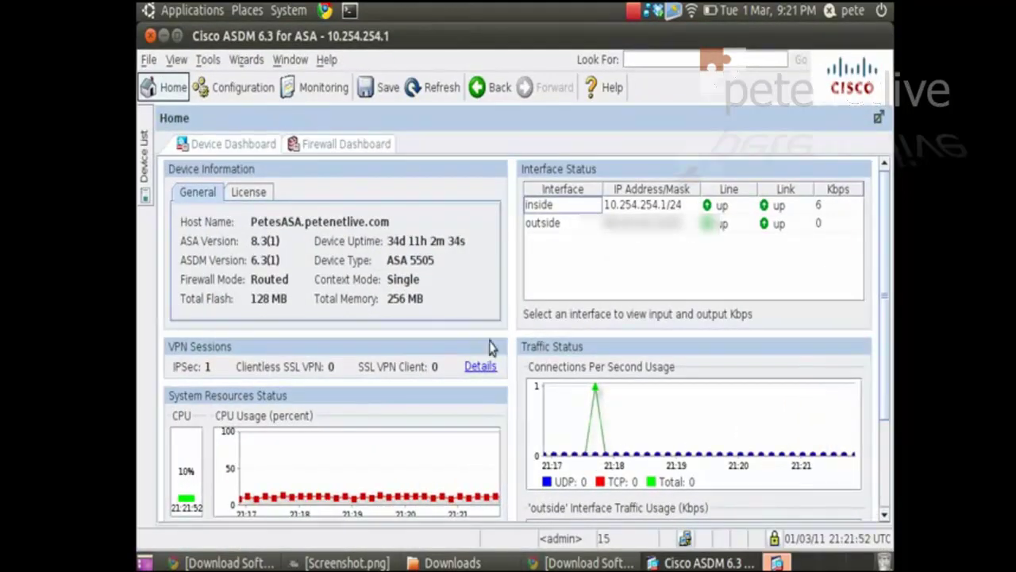
Go to Configuration > Remote Access VPN > Network (Client) Access > AnyConnect Client Settings.
click(233, 89)
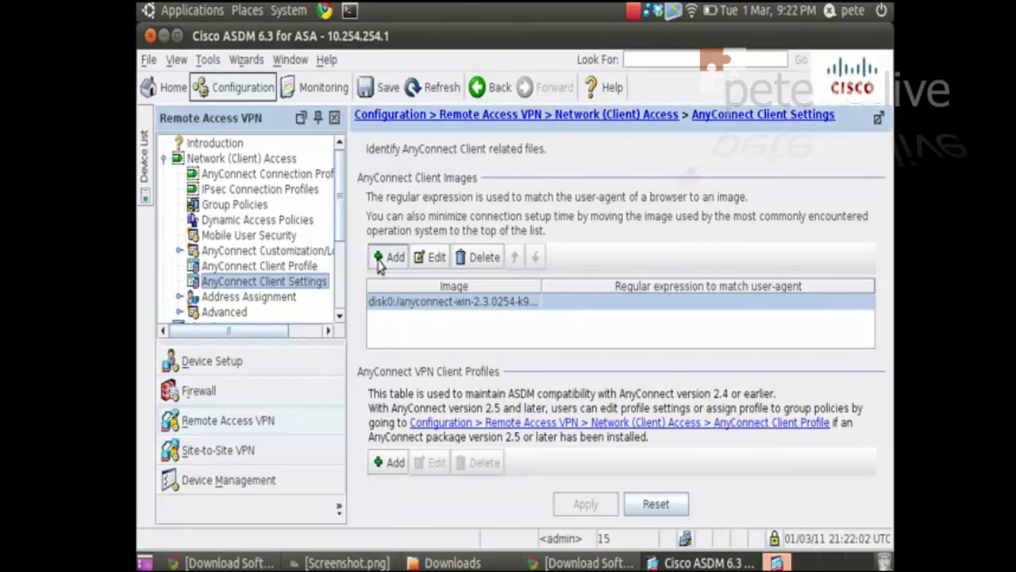
Upload anyconnect-linux-2.5.2019-k9.pkg from Downloads to flash, declining to make it a client image.
click(379, 264)
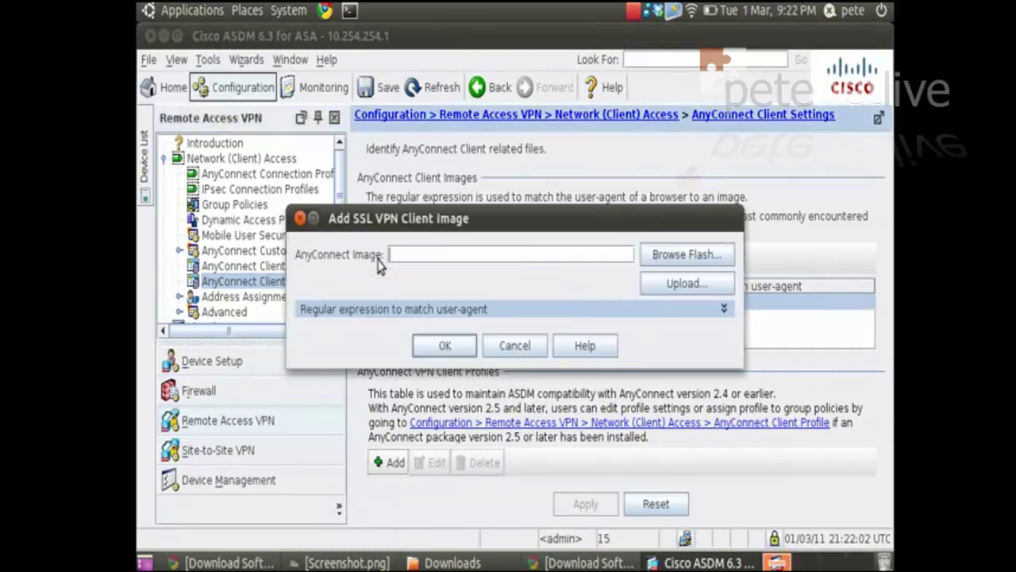
click(681, 284)
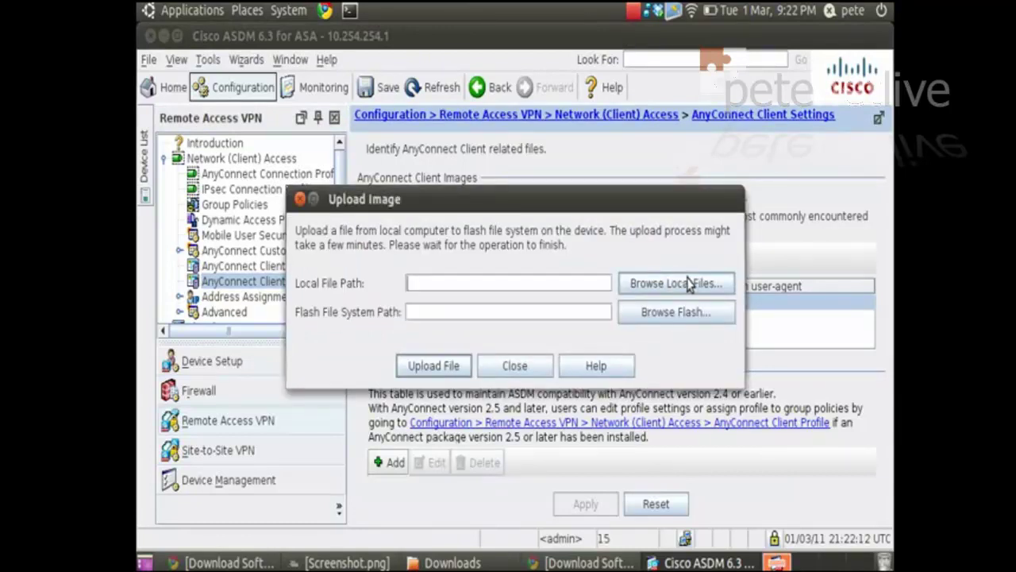
click(667, 286)
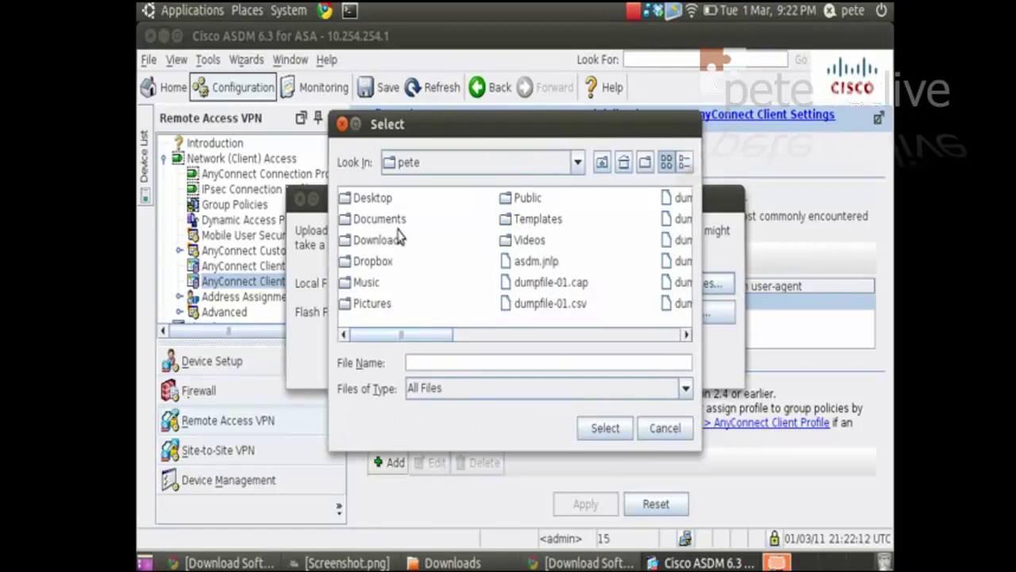
double_click(373, 240)
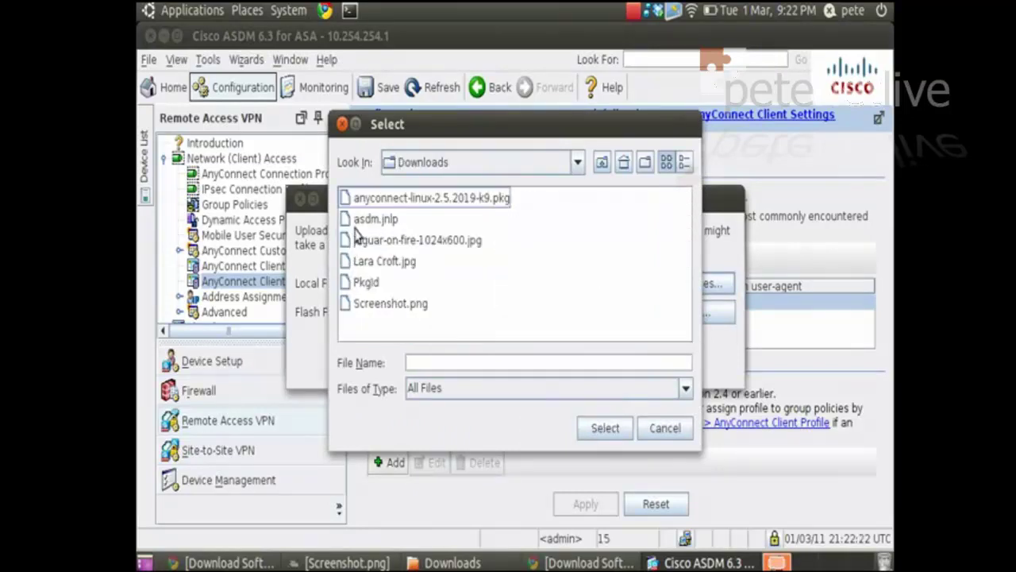
click(356, 202)
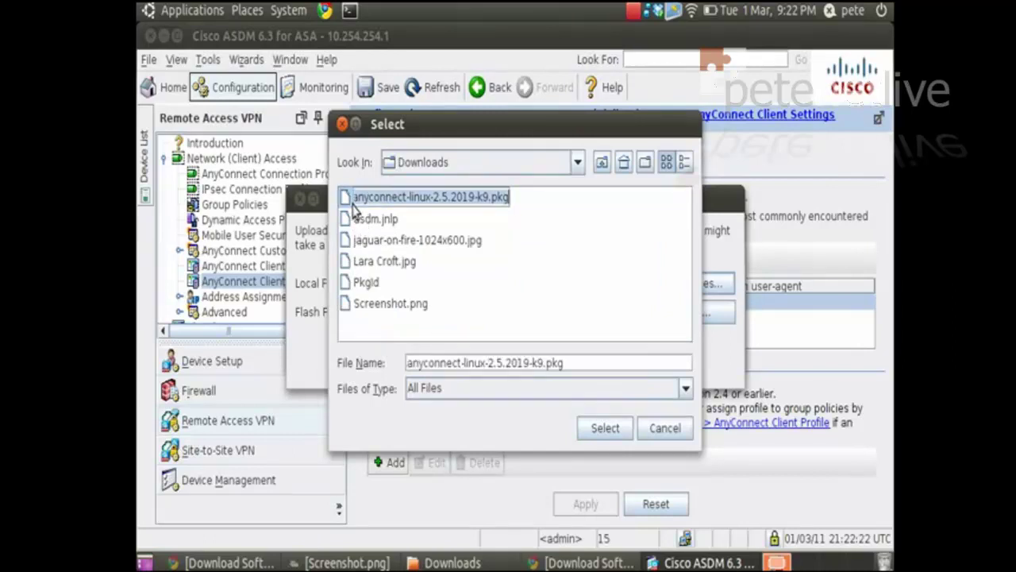
click(601, 435)
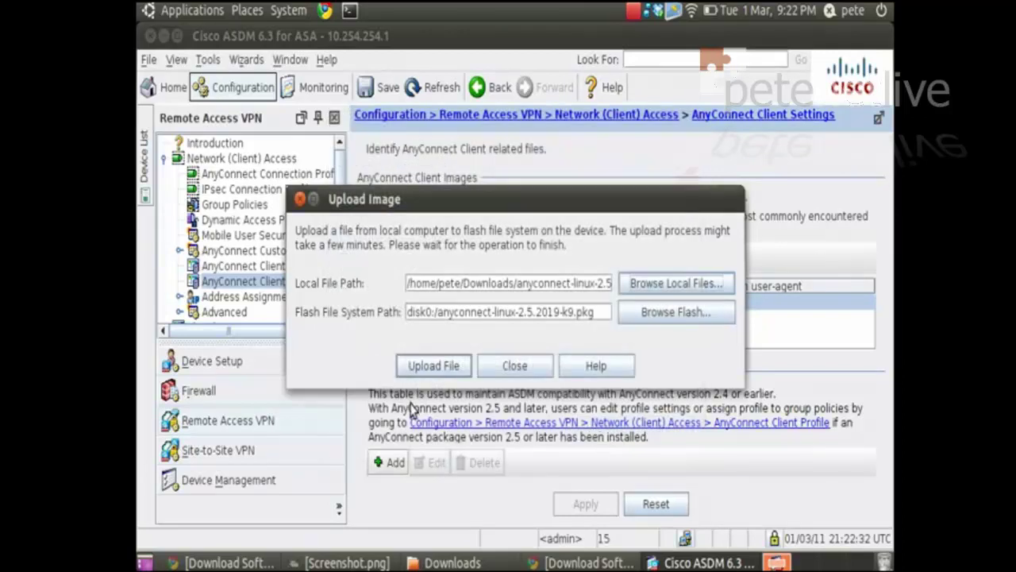
click(418, 367)
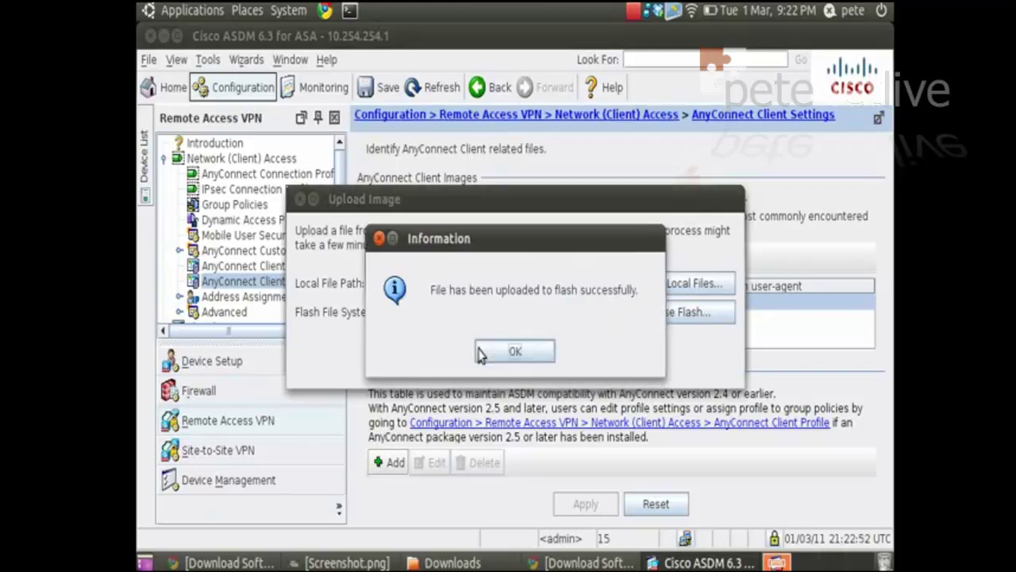
click(505, 353)
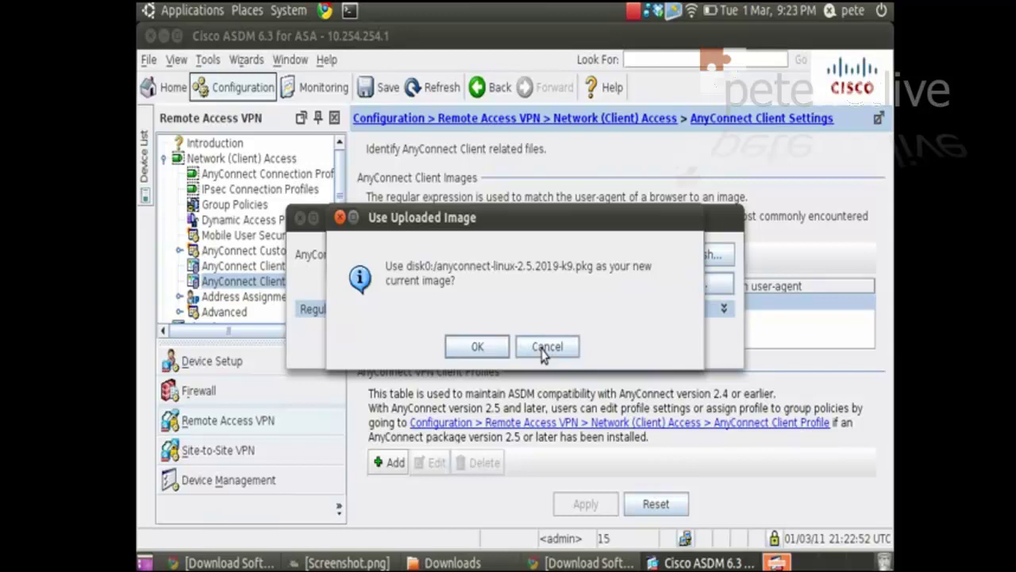
click(544, 351)
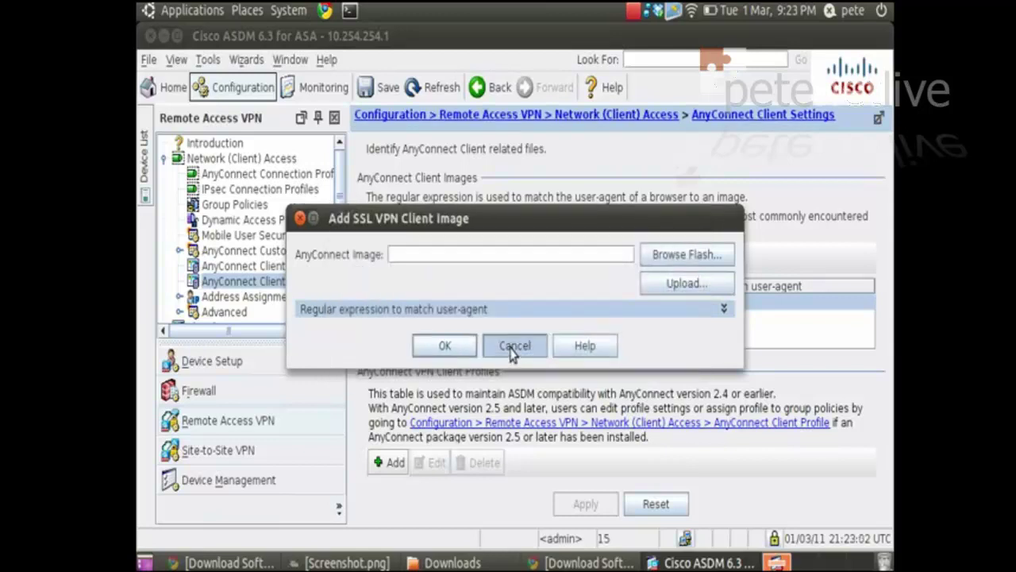
click(512, 352)
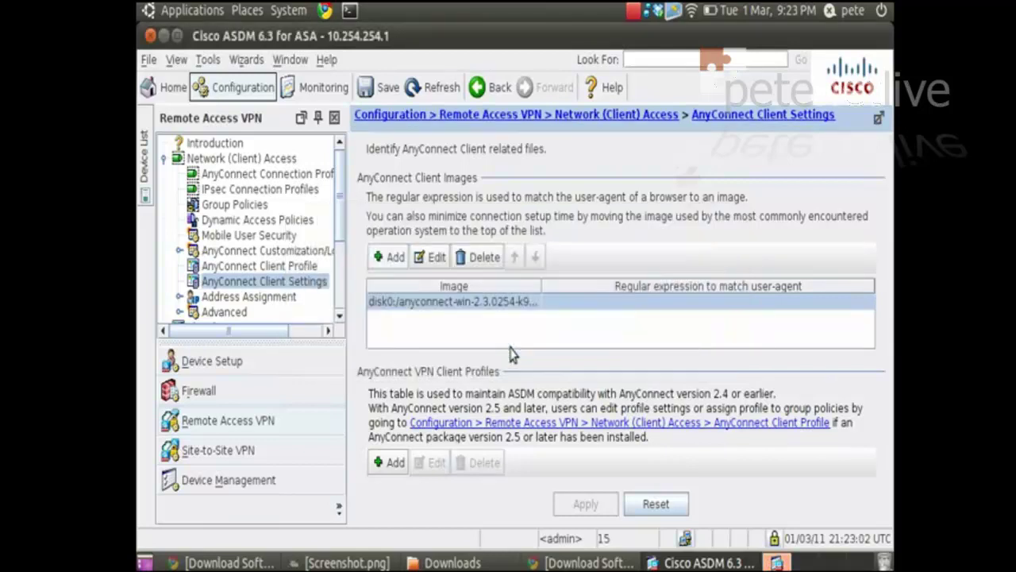
Add disk0:/anyconnect-linux-2.3.0254-k9.pkg from flash as a client image and apply it to the device.
click(392, 258)
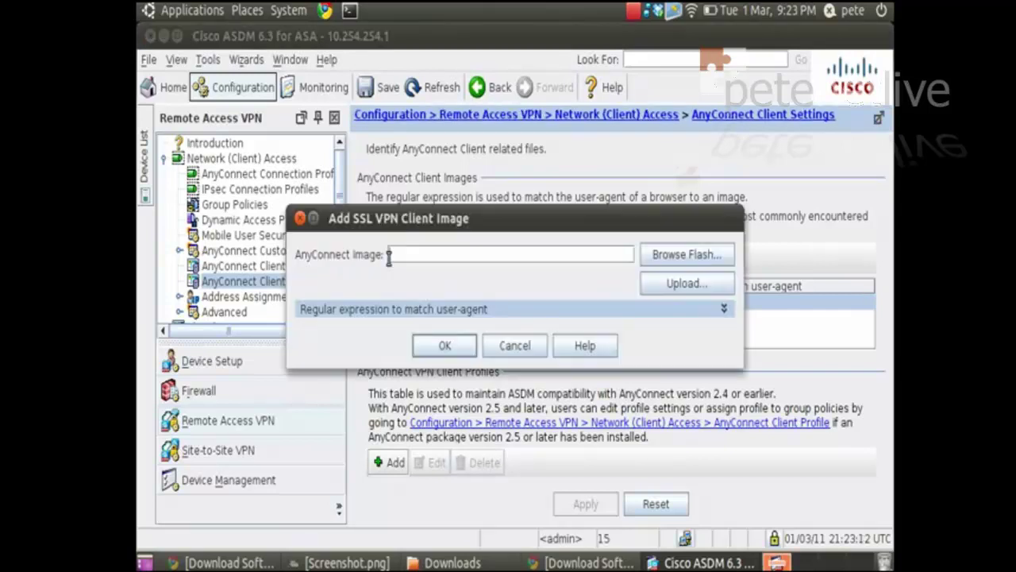
click(680, 258)
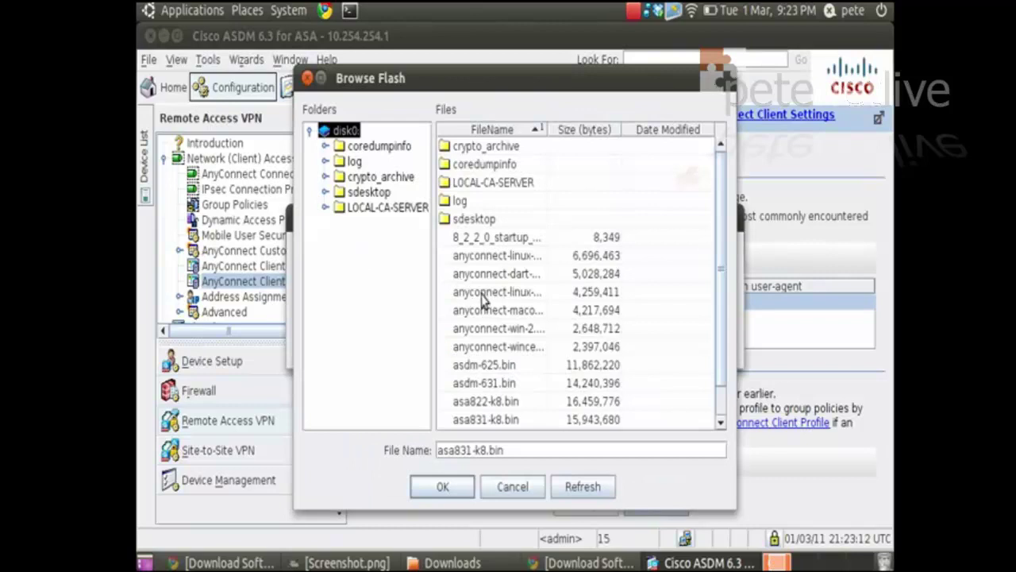
click(482, 294)
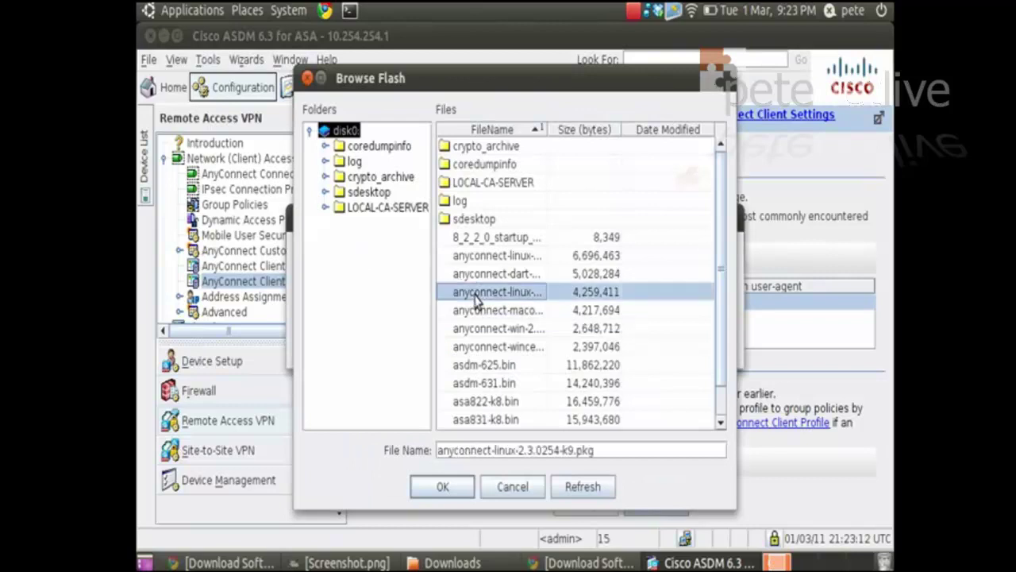
click(436, 490)
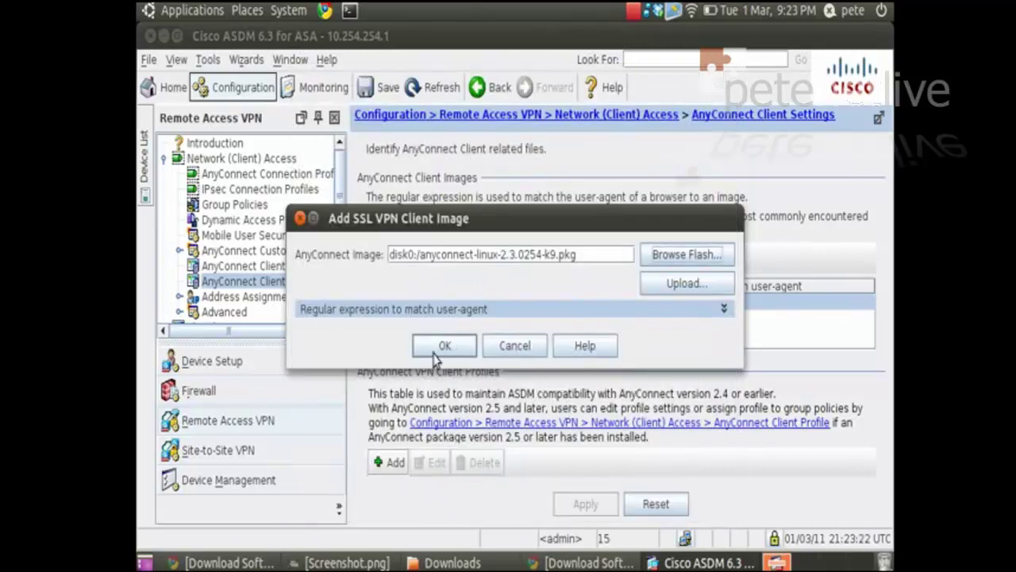
click(434, 352)
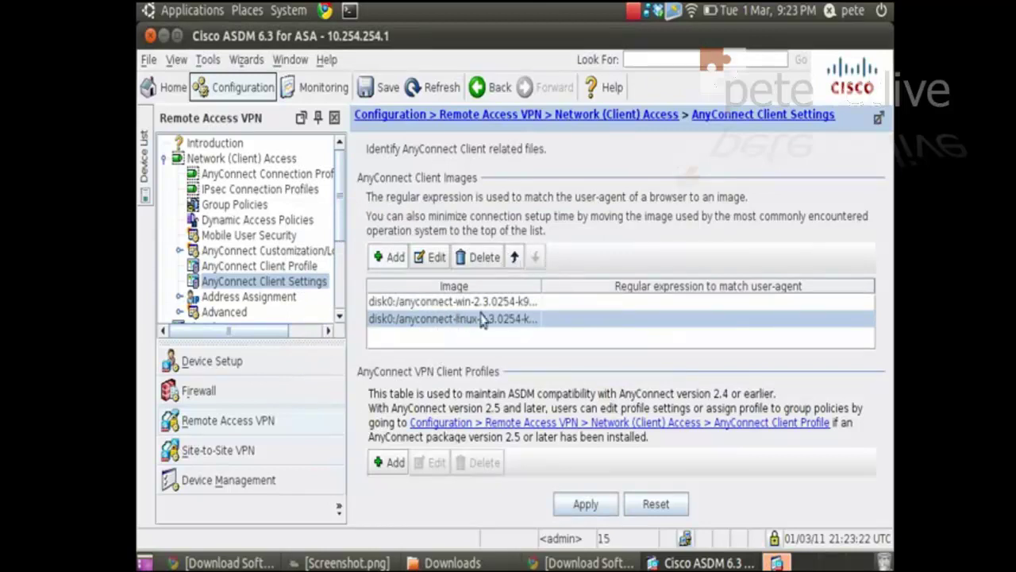
click(579, 505)
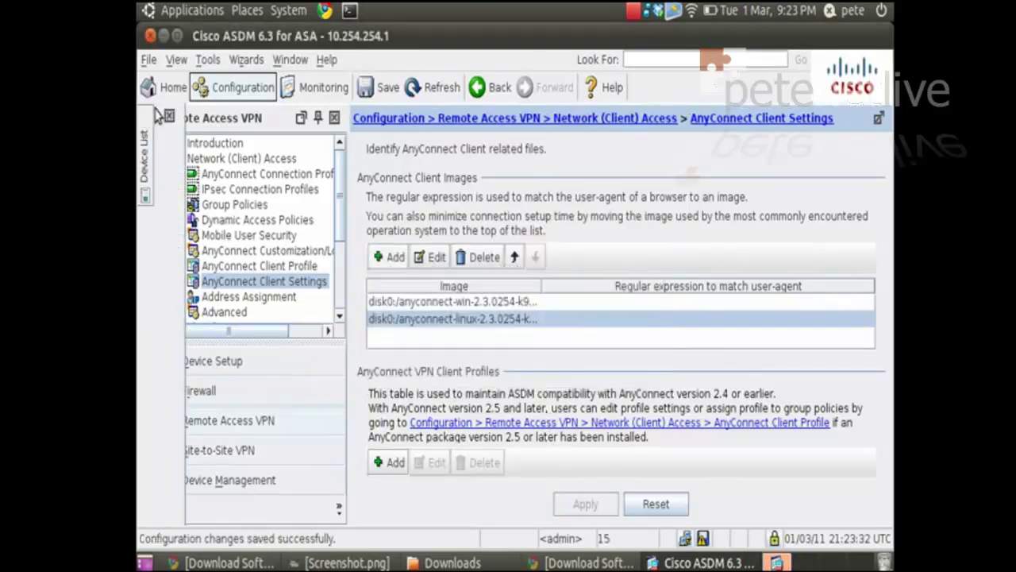
Save the running configuration to flash from the File menu.
click(148, 62)
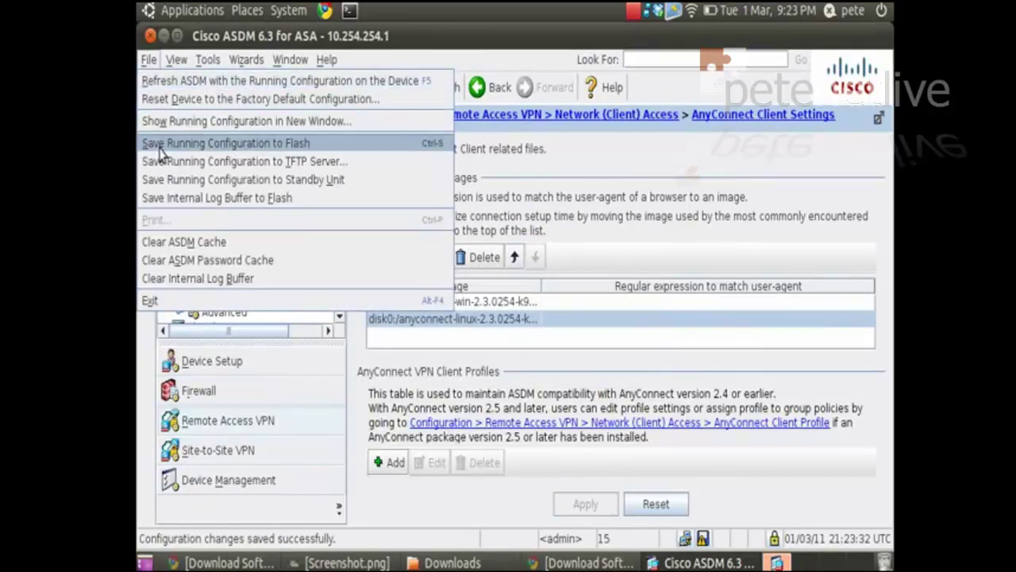
click(161, 150)
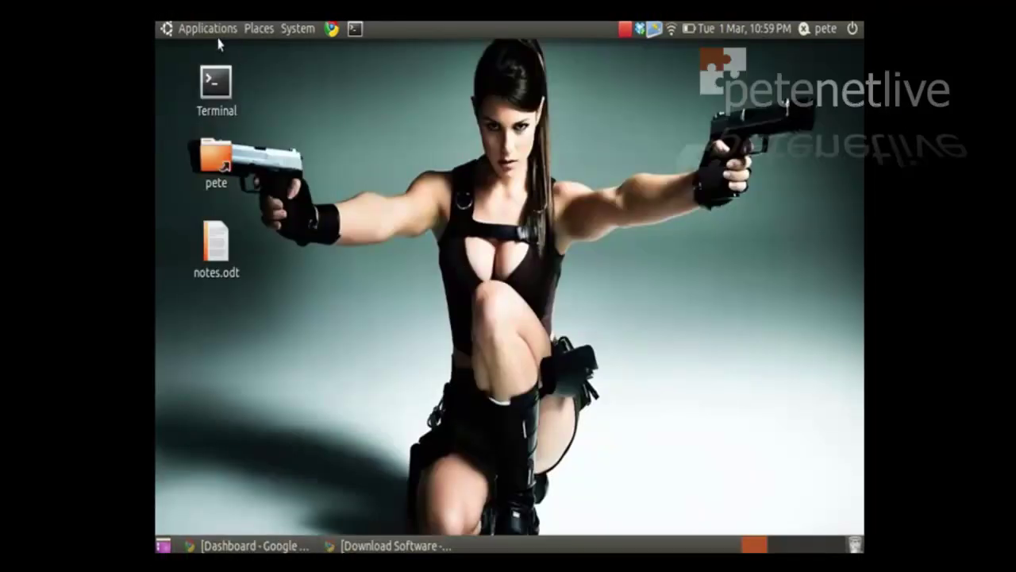
Launch Cisco AnyConnect VPN Client from Applications > Internet and connect with the account password.
click(208, 30)
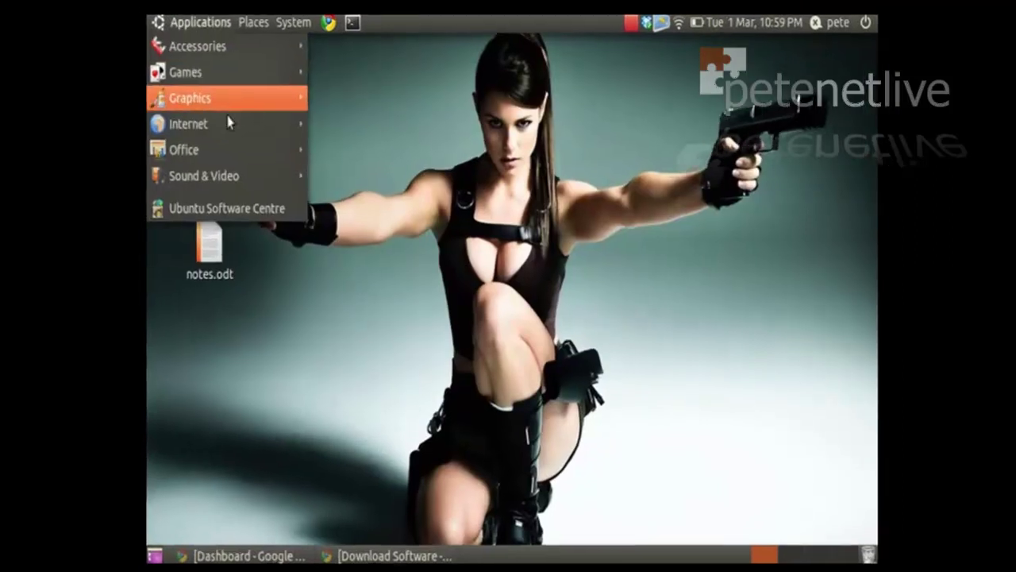
mouse_move(235, 129)
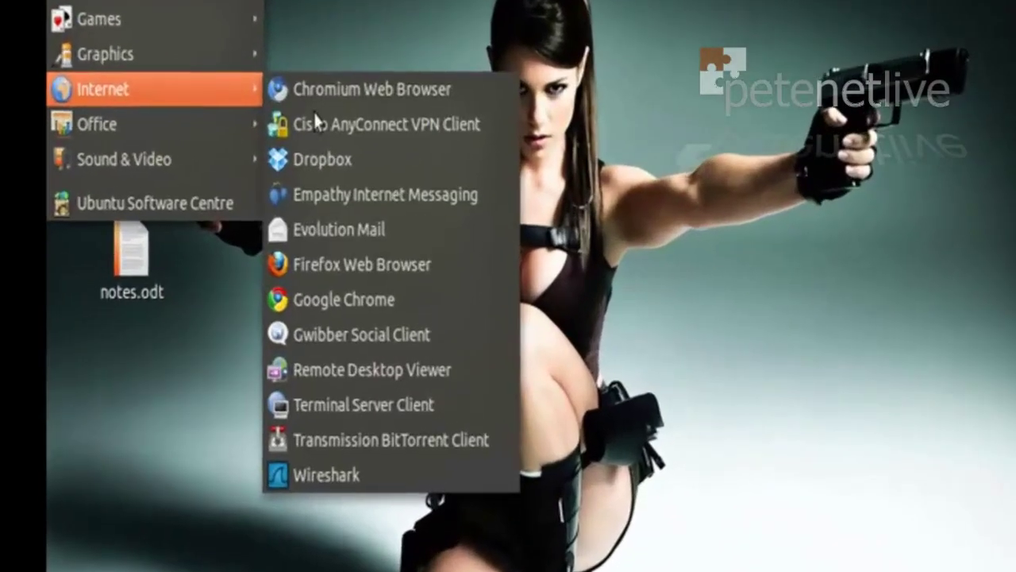
click(339, 125)
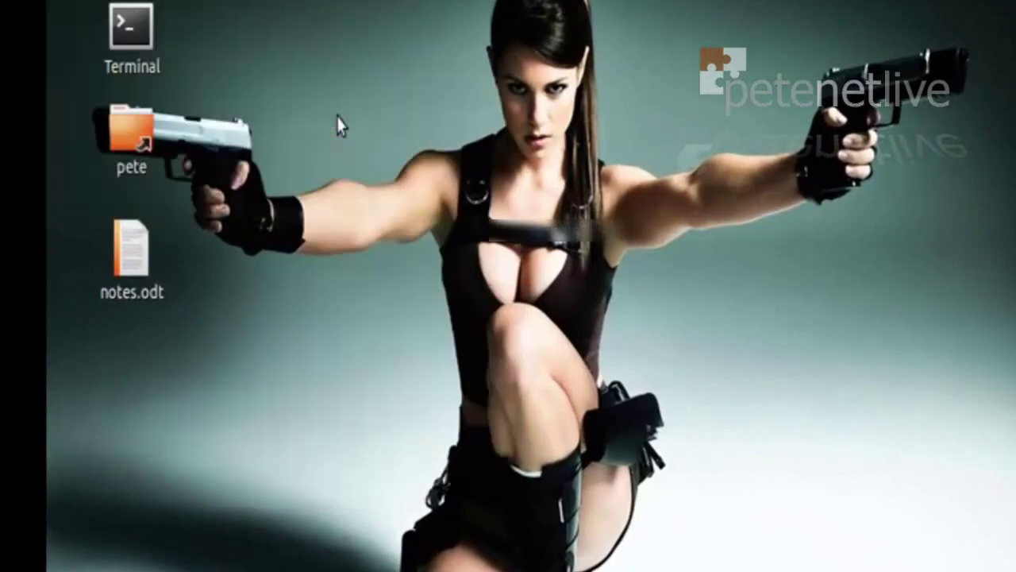
click(500, 498)
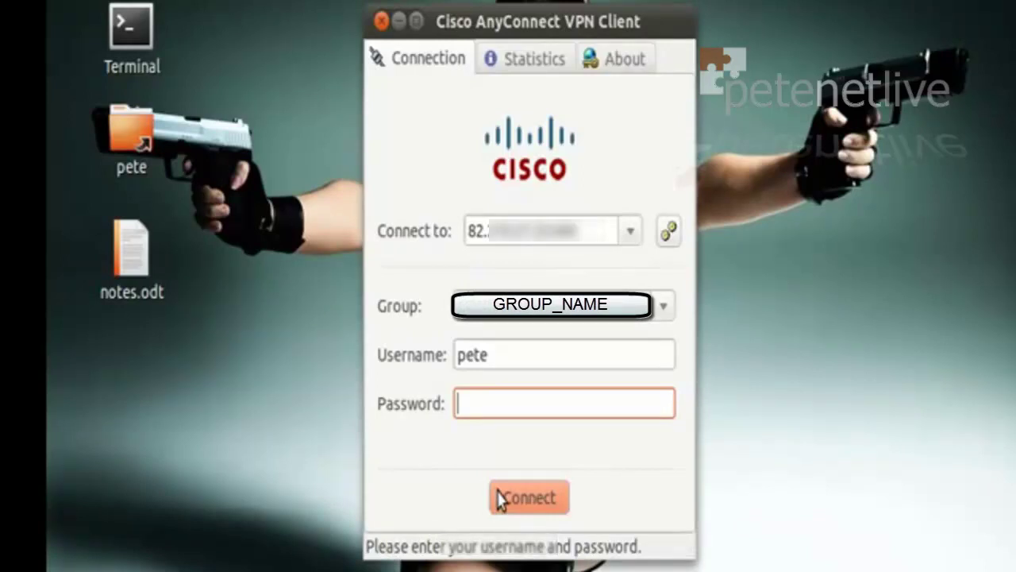
text(•••••••)
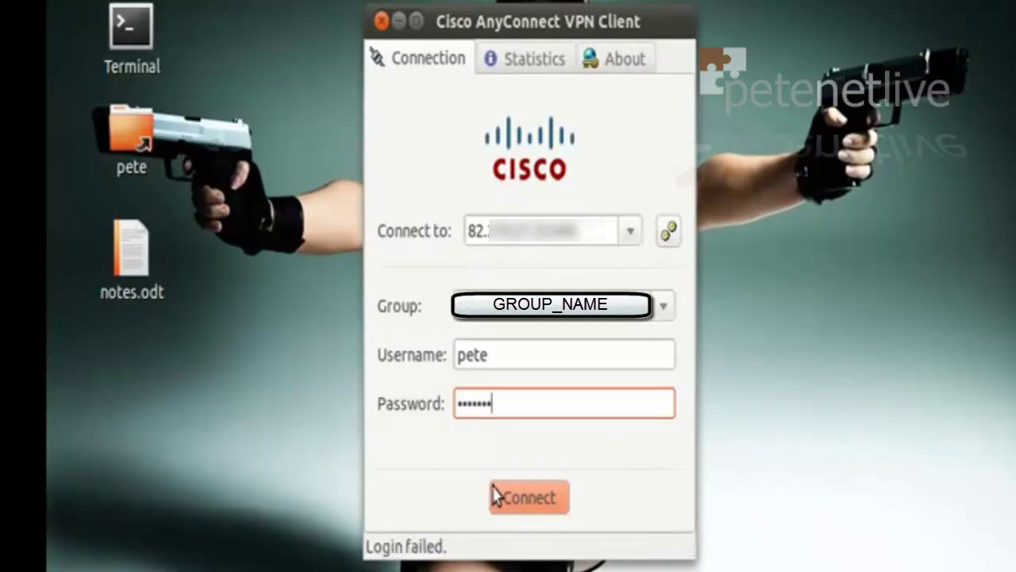
click(496, 496)
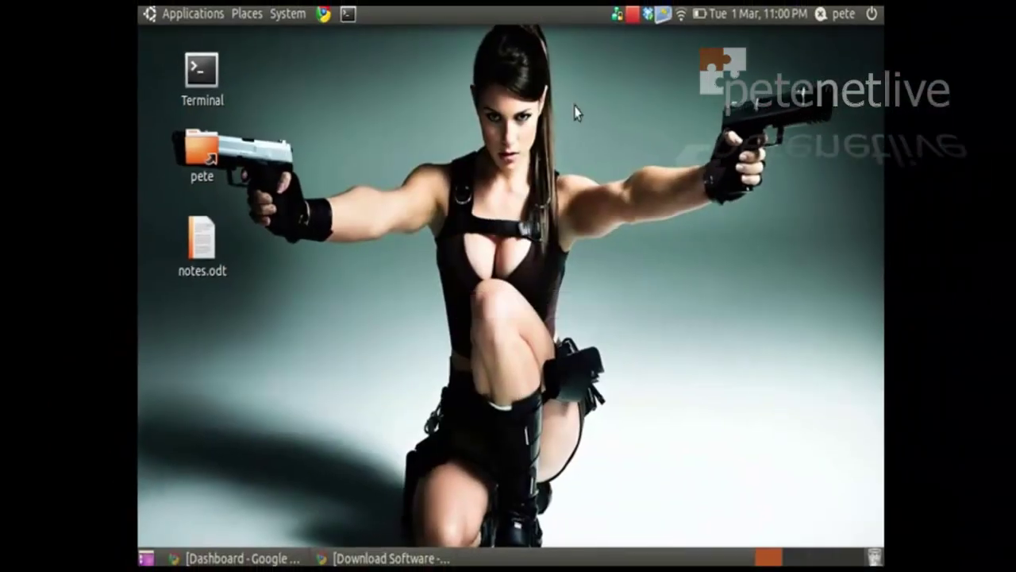
Verify AnyConnect statistics show the session connected with client address 192.168.253.5, then minimize the client.
mouse_move(617, 19)
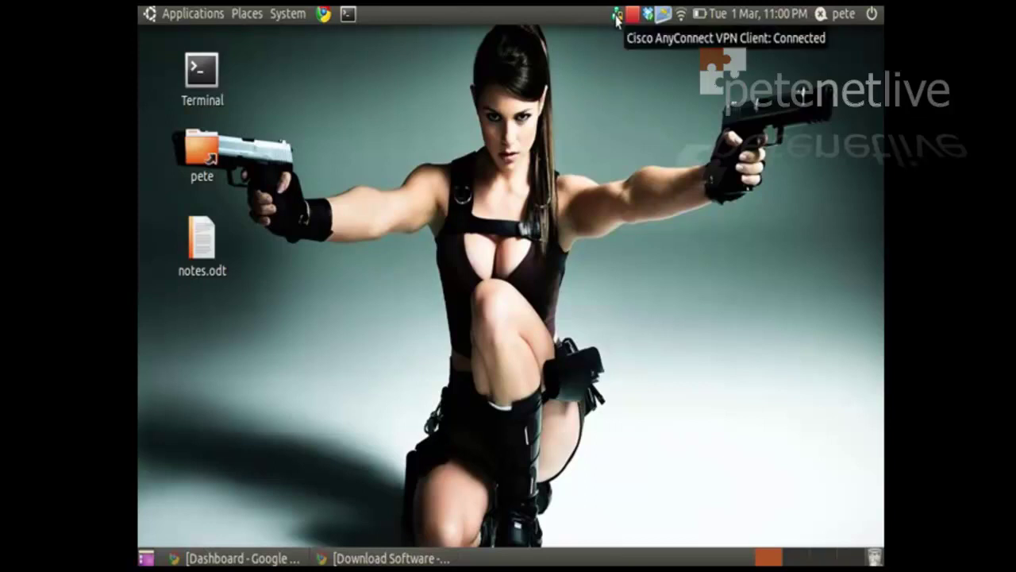
click(617, 19)
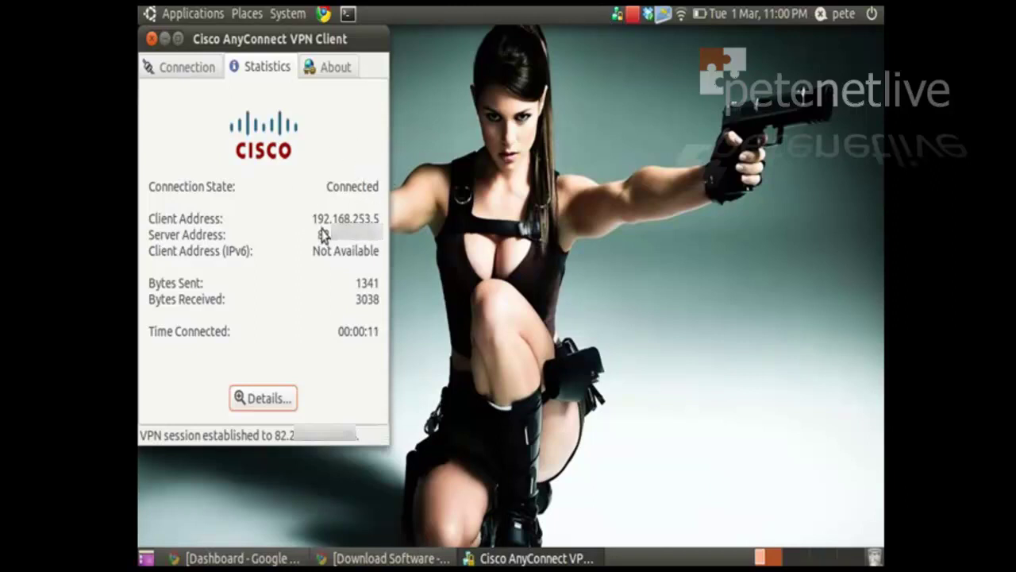
click(166, 39)
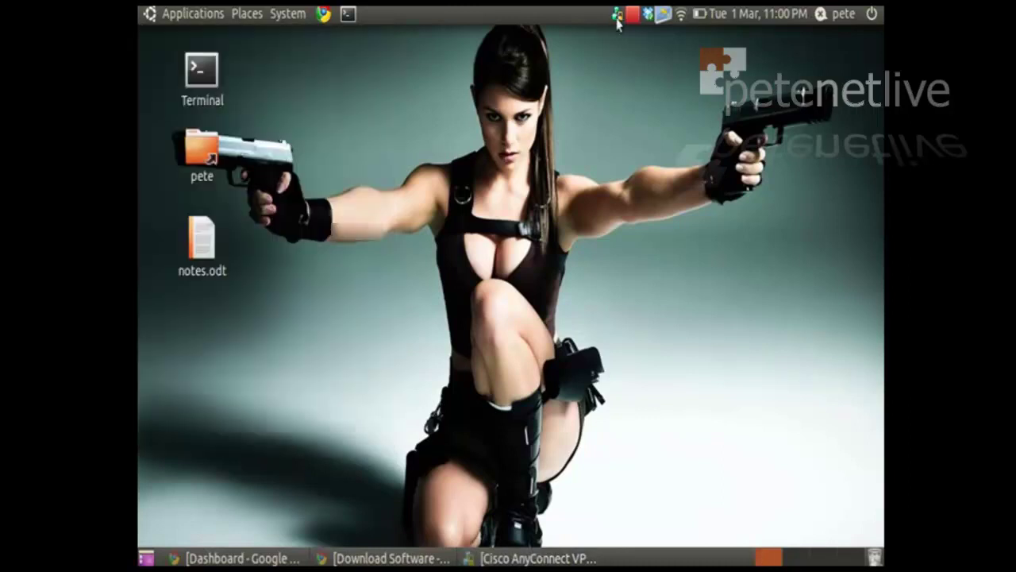